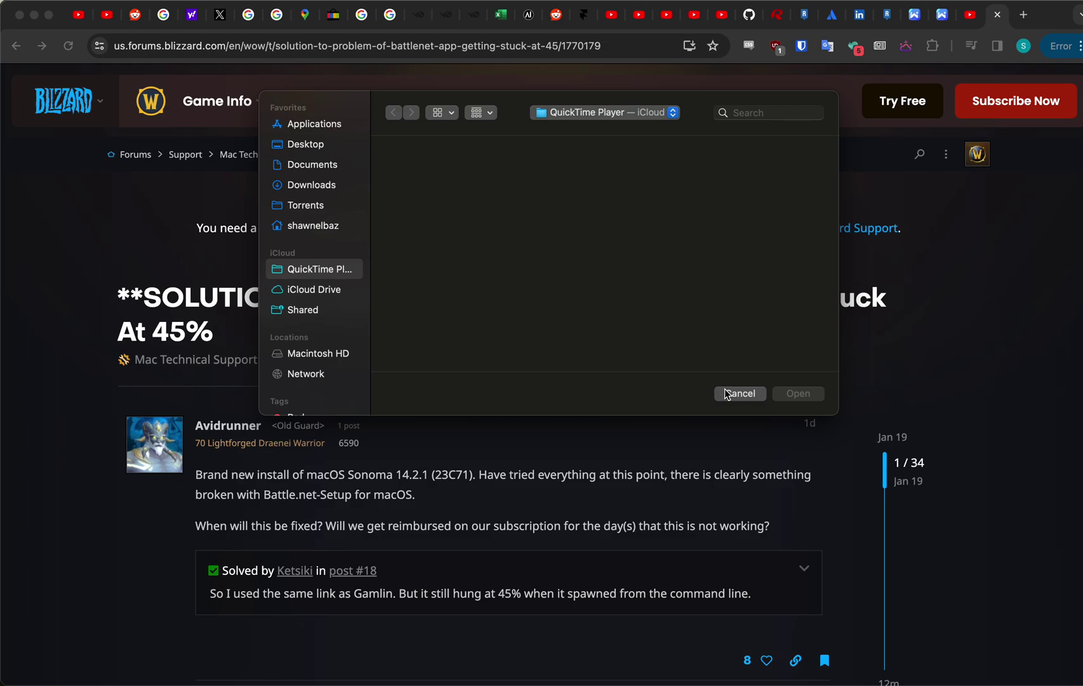
# Cancel the file-open dialog to return to the Blizzard forum thread about the 45% stall.
pyautogui.click(726, 394)
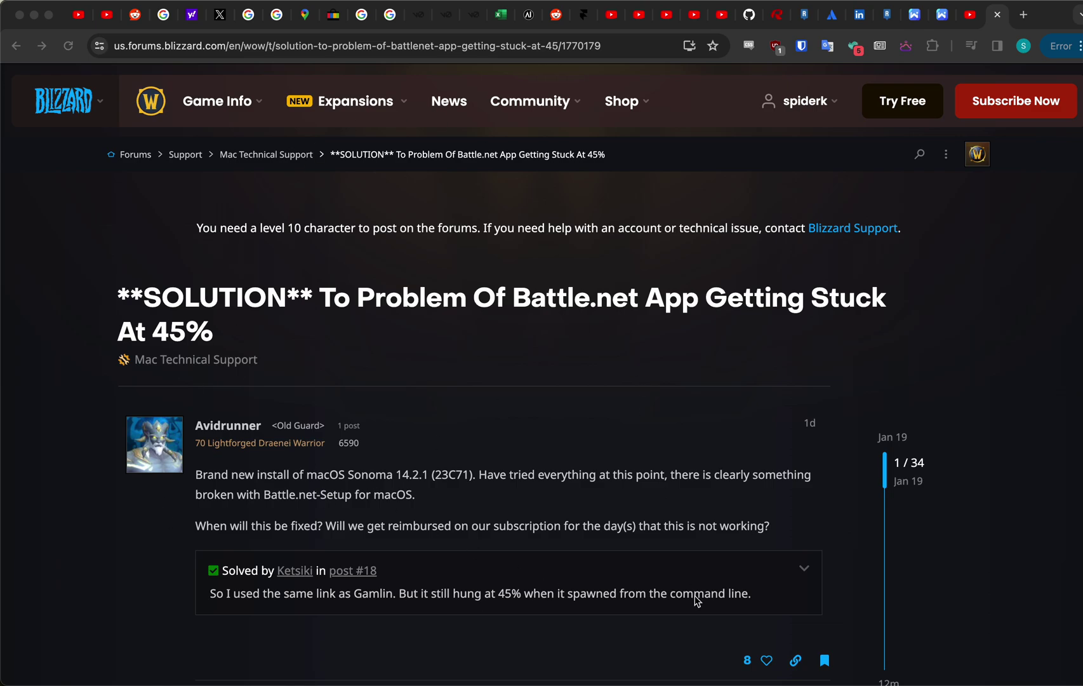
pyautogui.moveTo(711, 681)
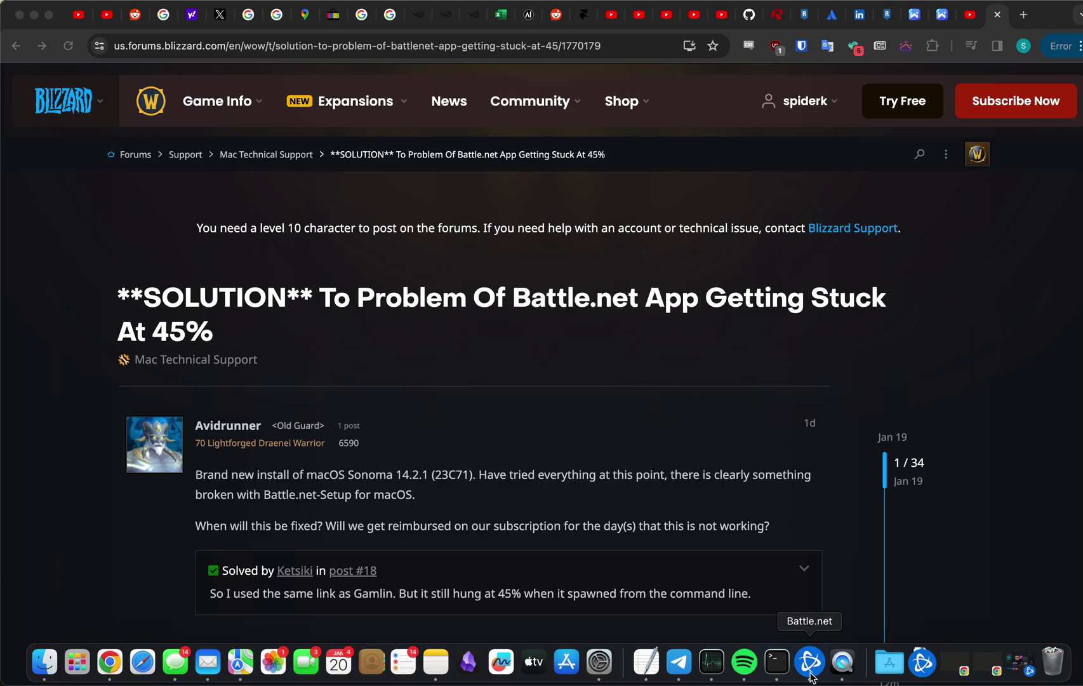
# Go to /Users/Shared/Battle.net/Setup/ in Finder, open bna_2 and select Battle.net-Setup.
pyautogui.click(44, 665)
pyautogui.rightClick(44, 665)
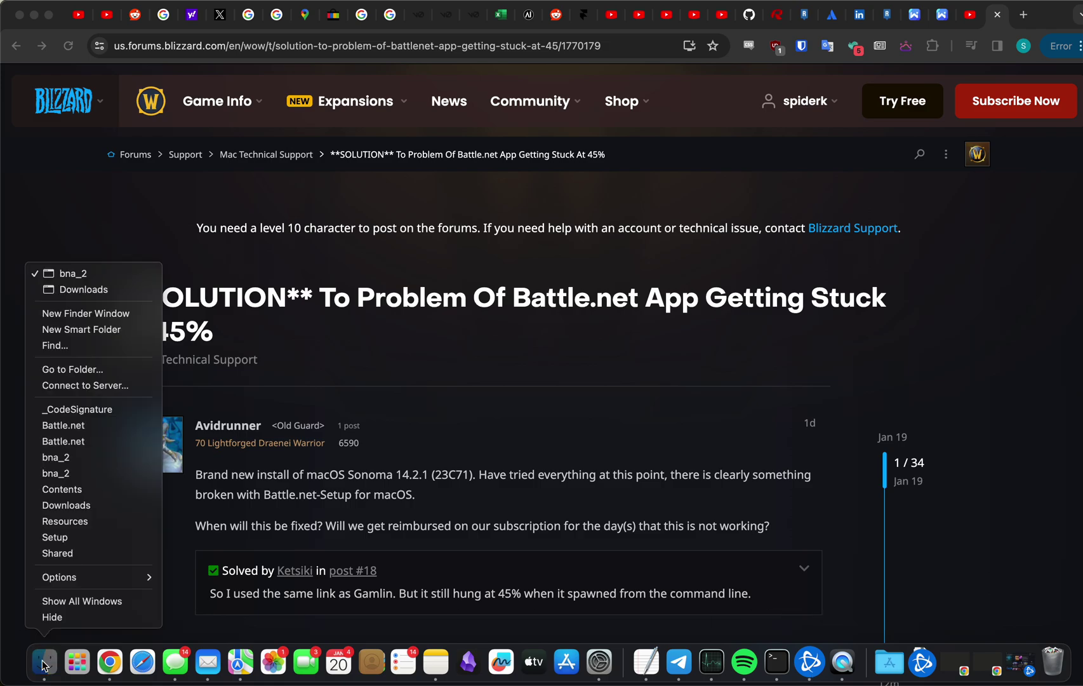
pyautogui.click(59, 236)
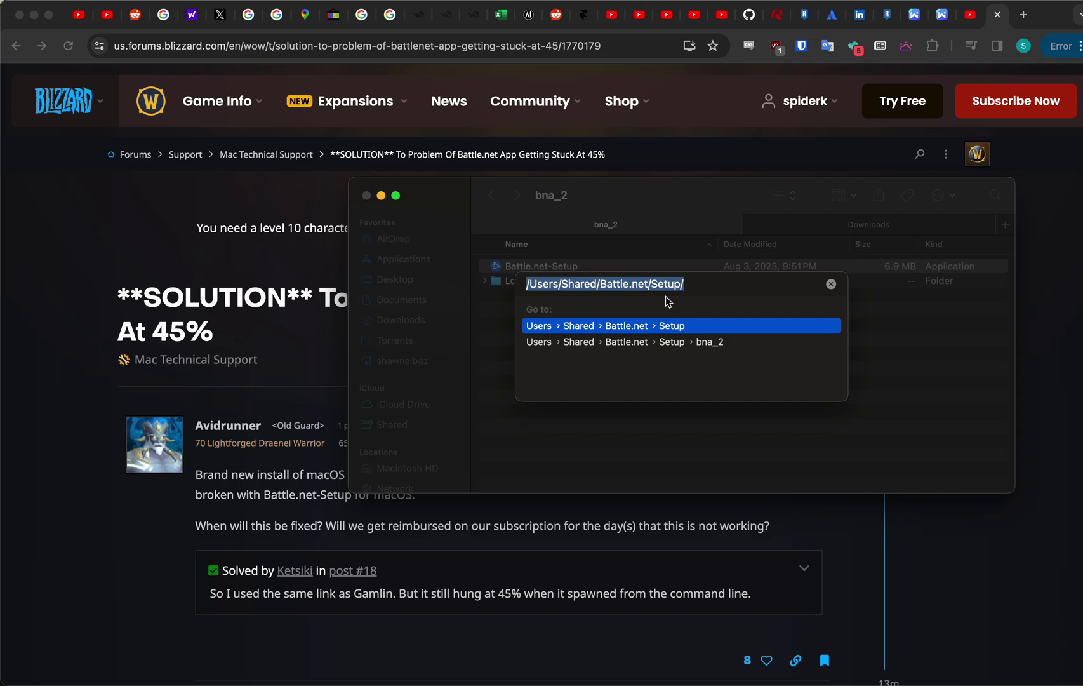
pyautogui.press('Return')
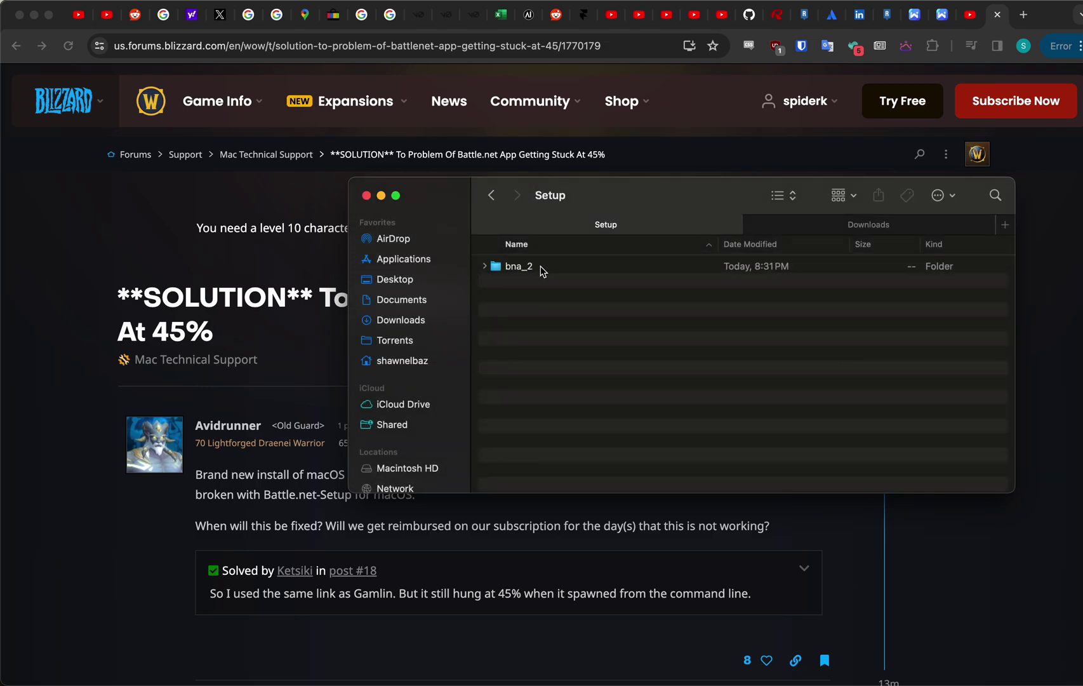
pyautogui.doubleClick(518, 266)
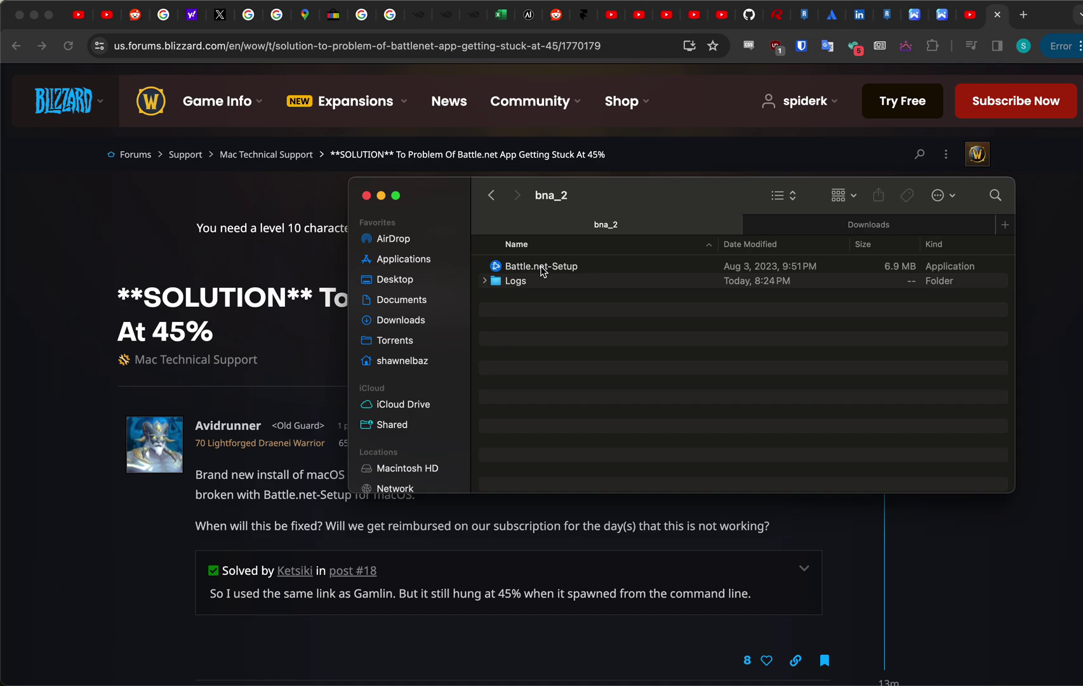
pyautogui.click(543, 267)
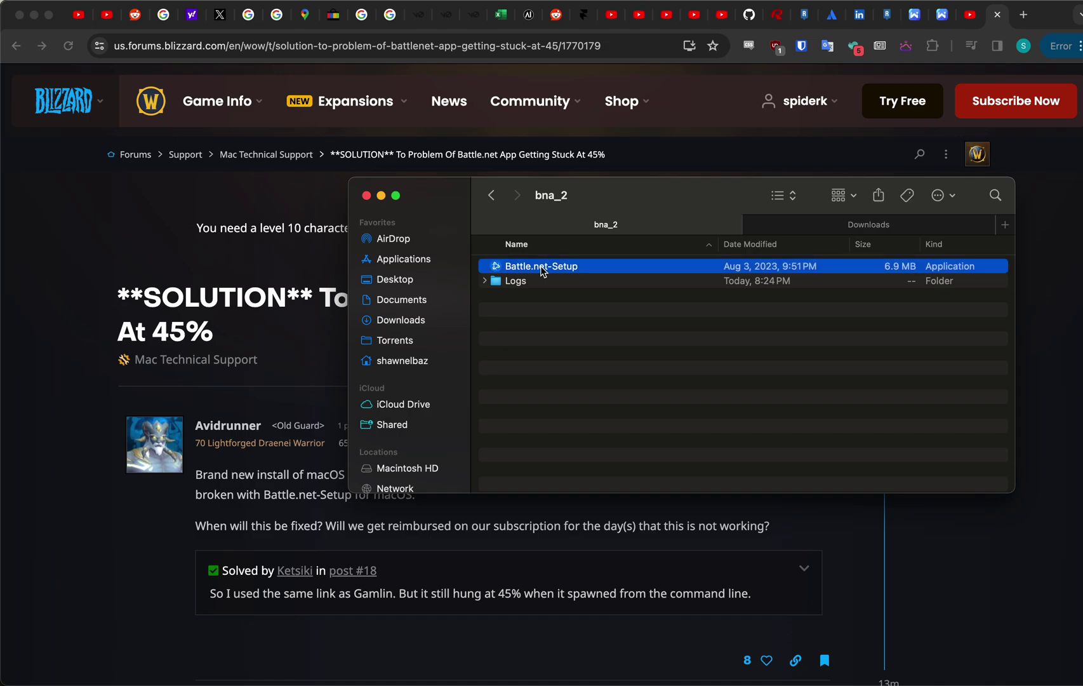
pyautogui.click(400, 320)
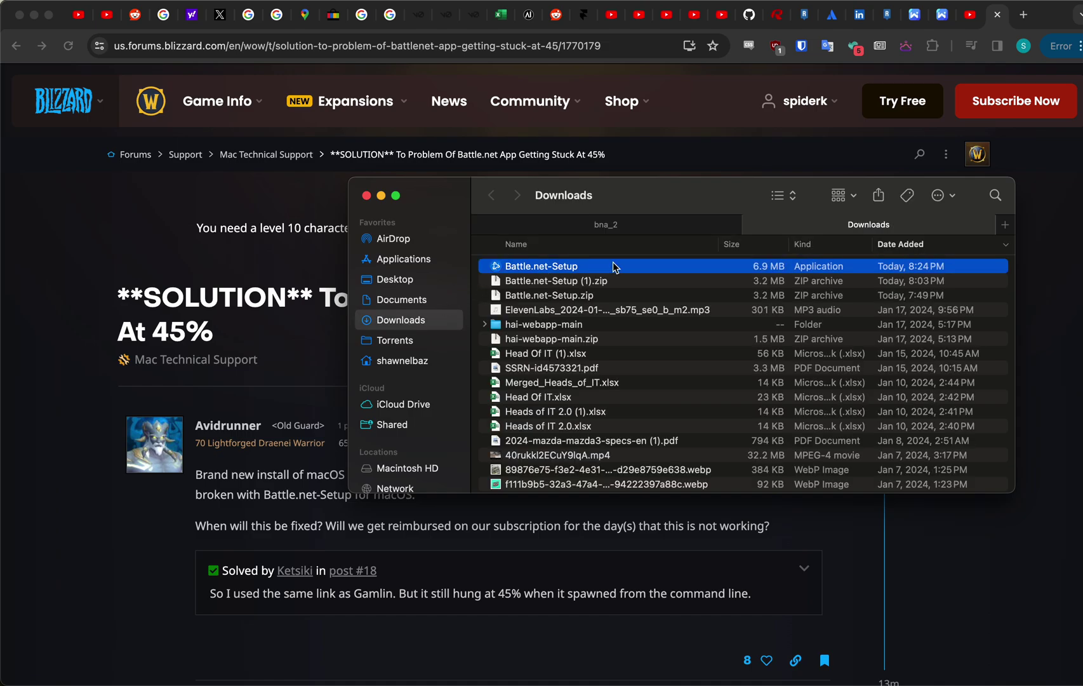
pyautogui.click(598, 227)
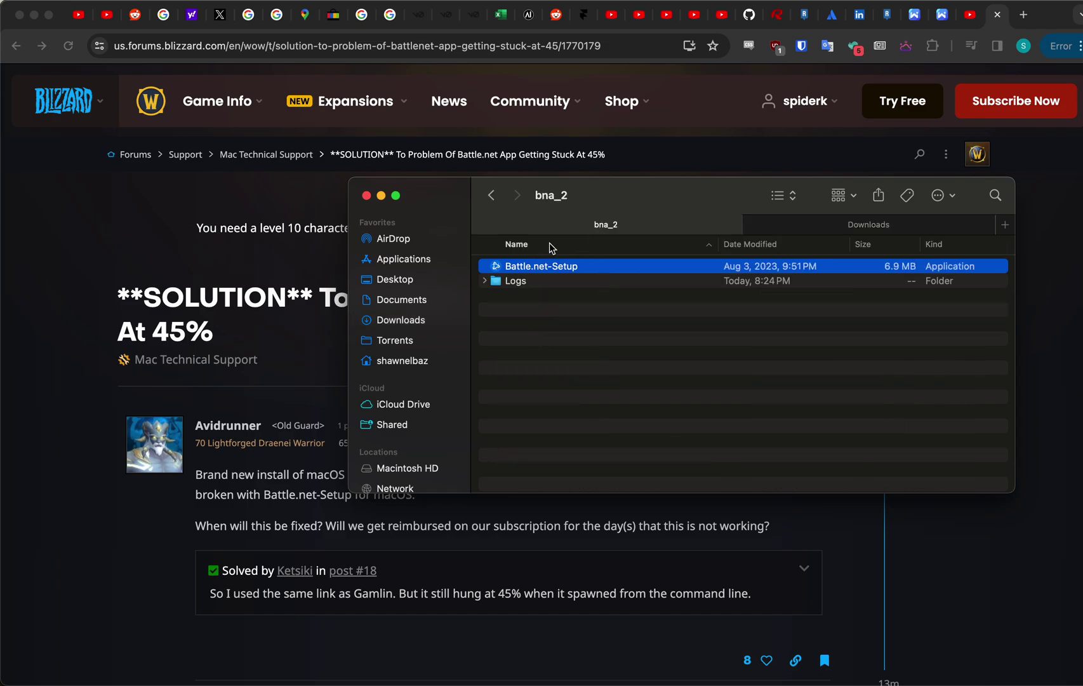
pyautogui.moveTo(654, 677)
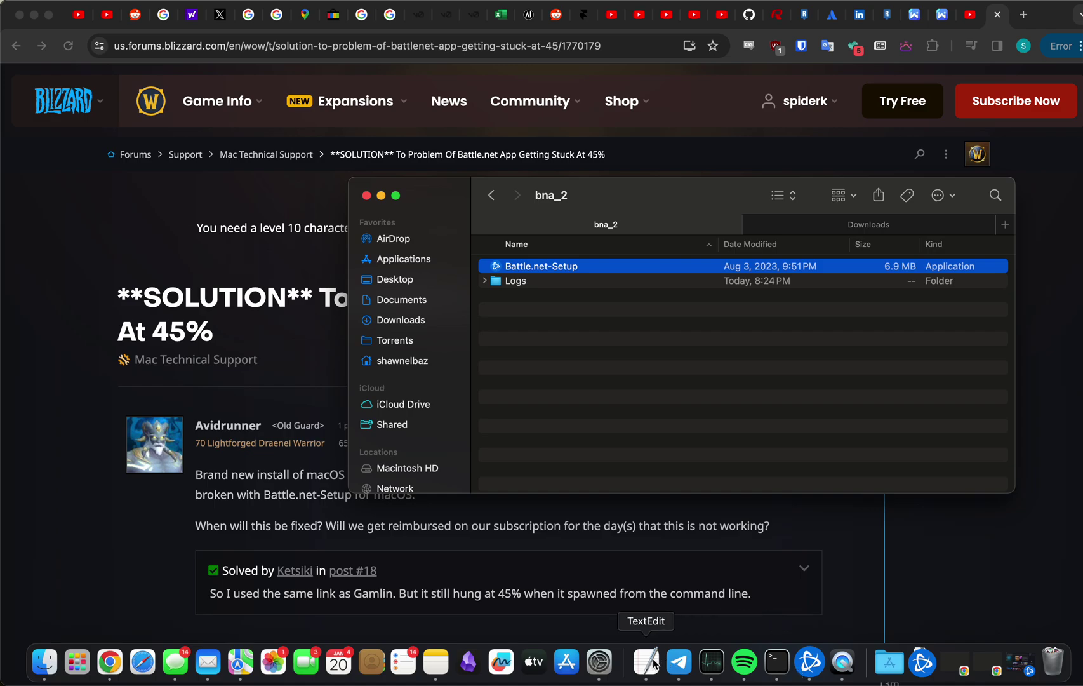
# Launch Terminal via Spotlight and bring up the TextEdit note holding the command.
pyautogui.press('super+space')
pyautogui.write('ter')
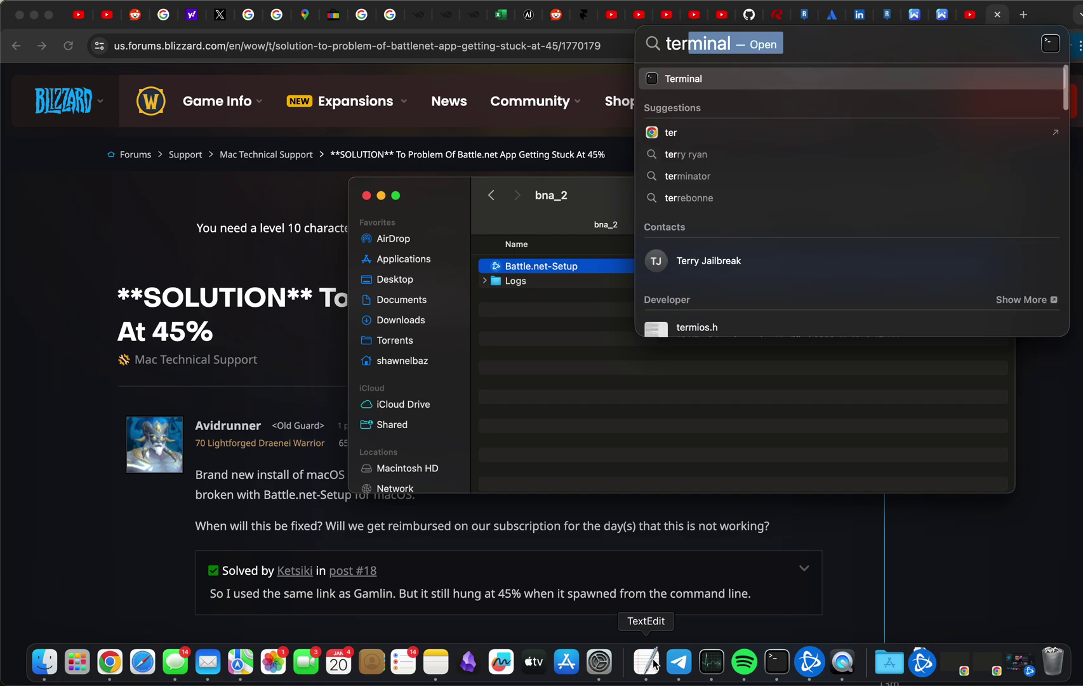
pyautogui.press('Return')
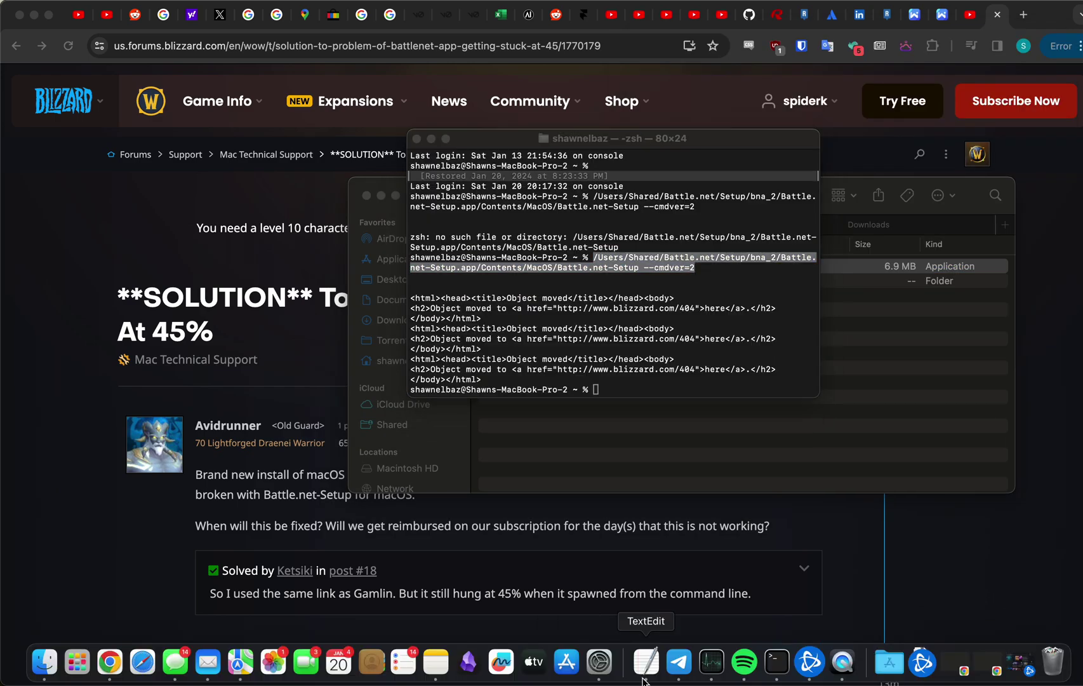
pyautogui.click(646, 661)
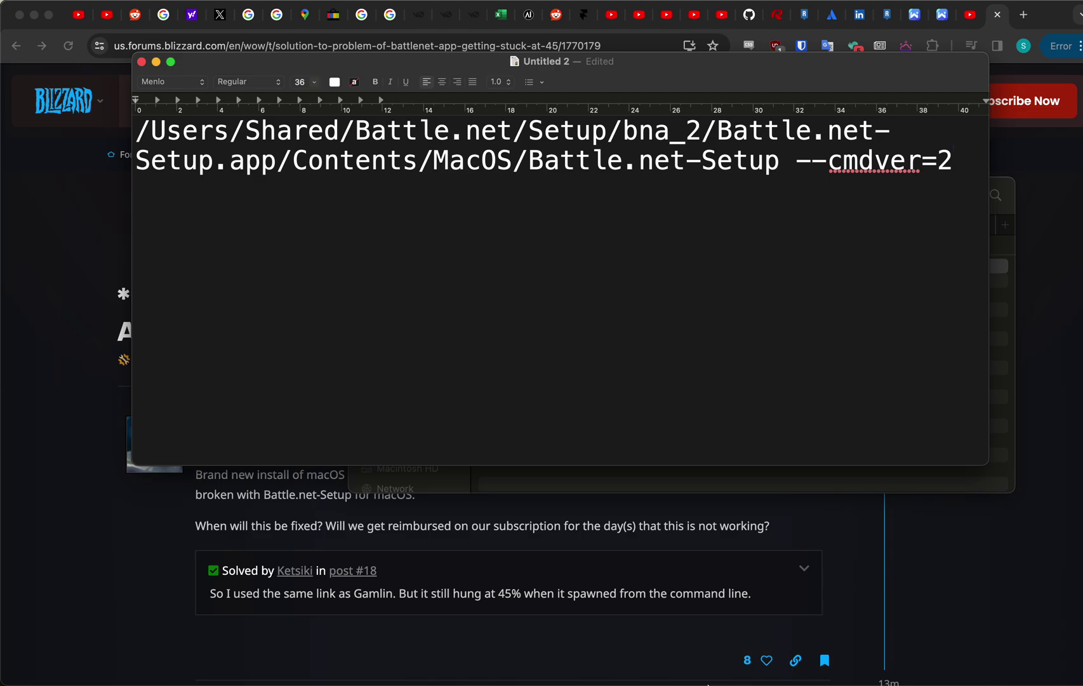
# Run the pasted Battle.net-Setup --cmdver=2 command, answer the password prompt, and dismiss the error.
pyautogui.click(778, 669)
pyautogui.click(615, 378)
pyautogui.write('/Users/Shared/Battle.net/Setup/bna_2/Battle.net-Setup.app/Contents/MacOS/Battle.net-Setup --cmdver=2')
pyautogui.press('Return')
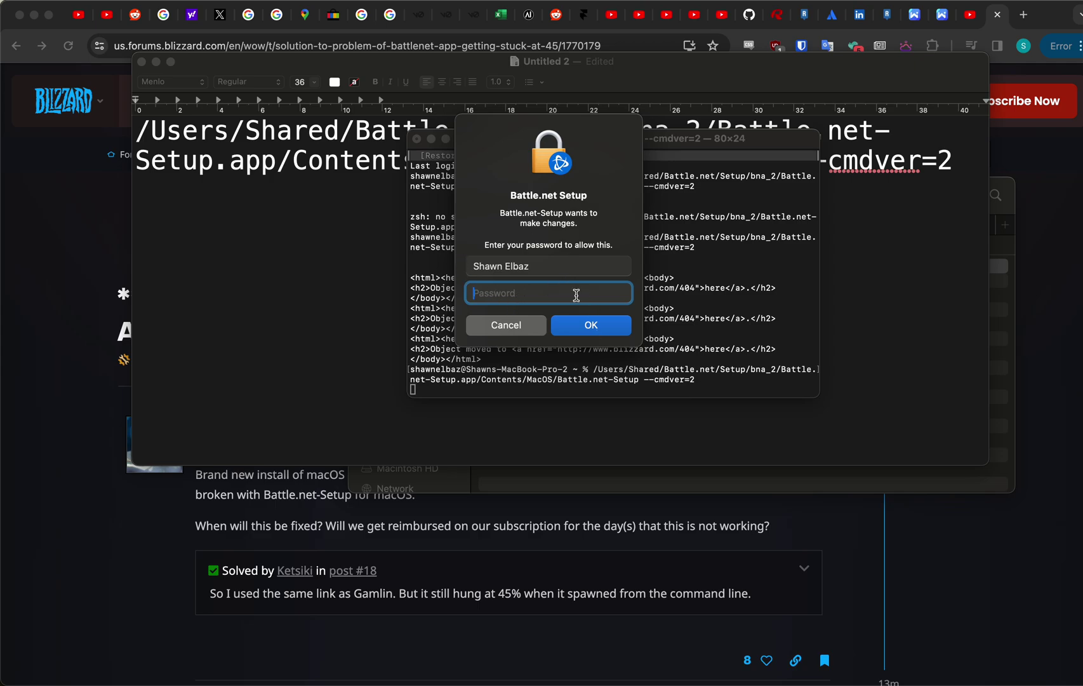
pyautogui.click(493, 327)
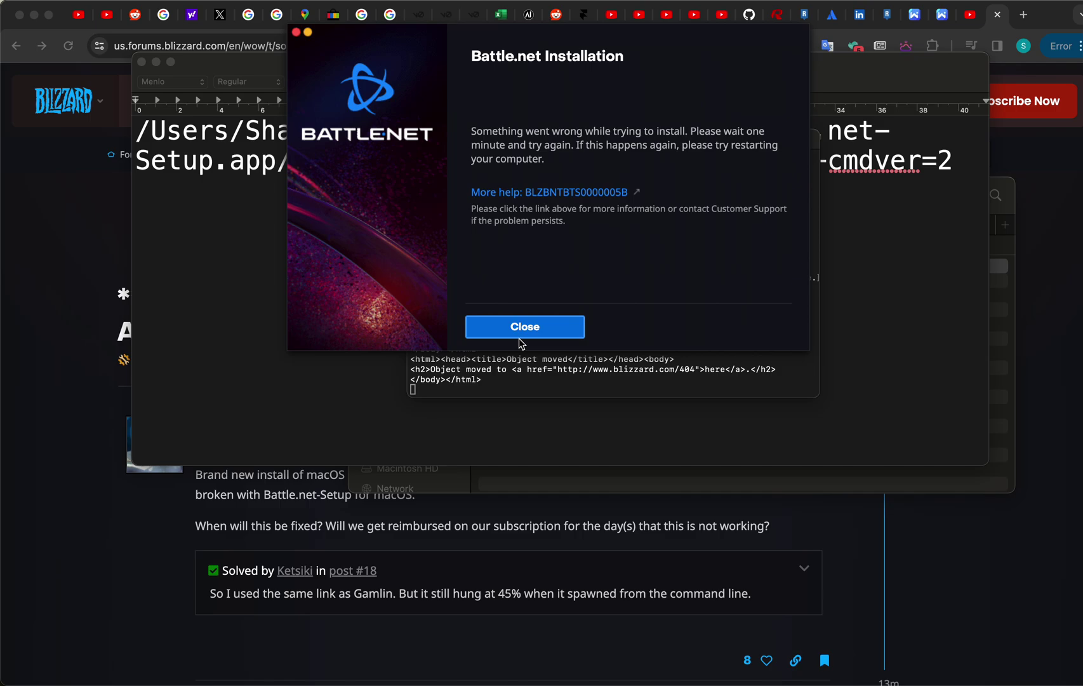
pyautogui.click(524, 327)
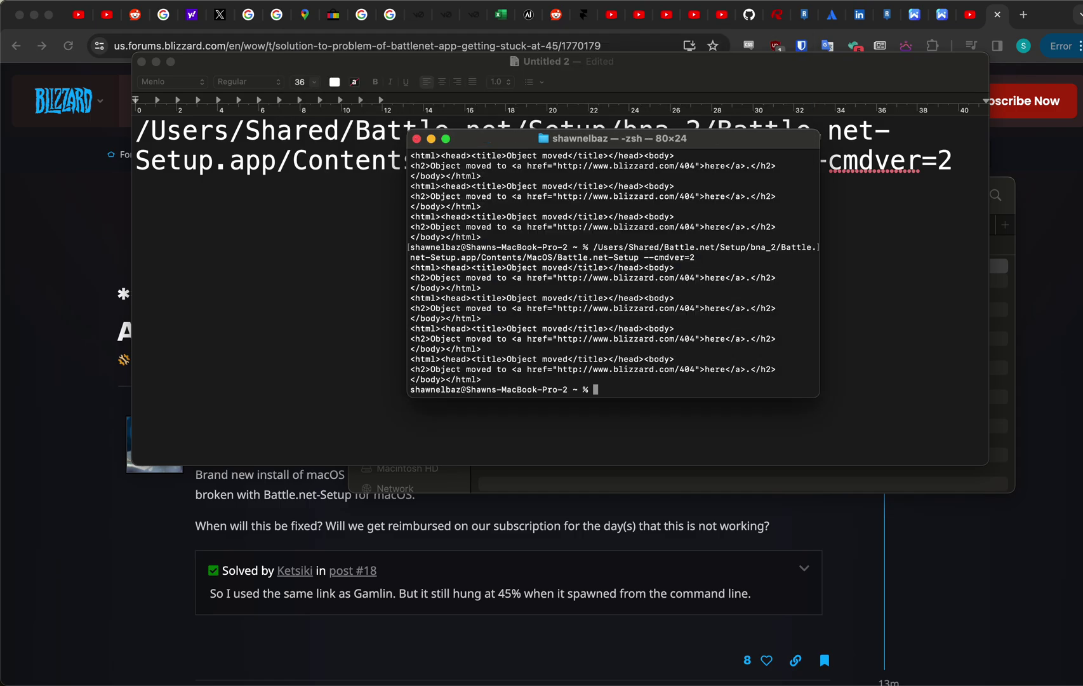